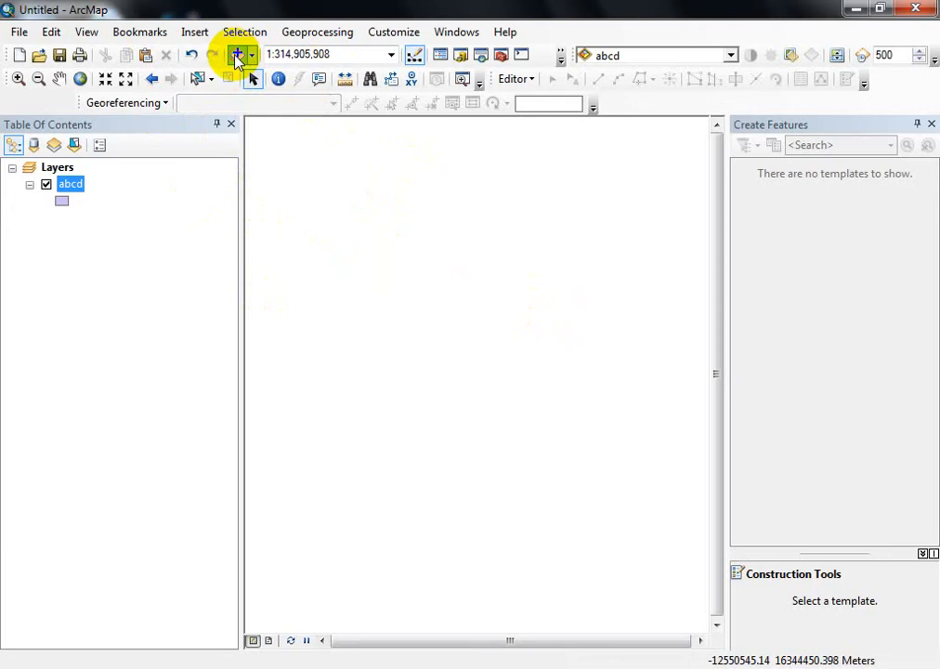
# Add abcd.shp from the abc folder to the map and remove the older duplicate abcd layer beneath it.
pyautogui.click(238, 56)
pyautogui.click(281, 249)
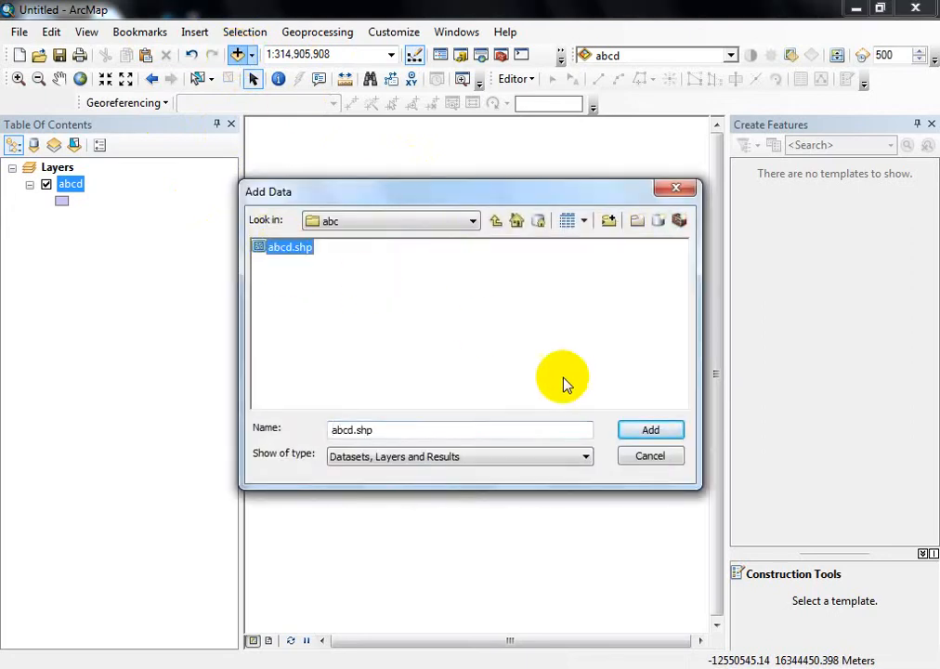
pyautogui.click(663, 436)
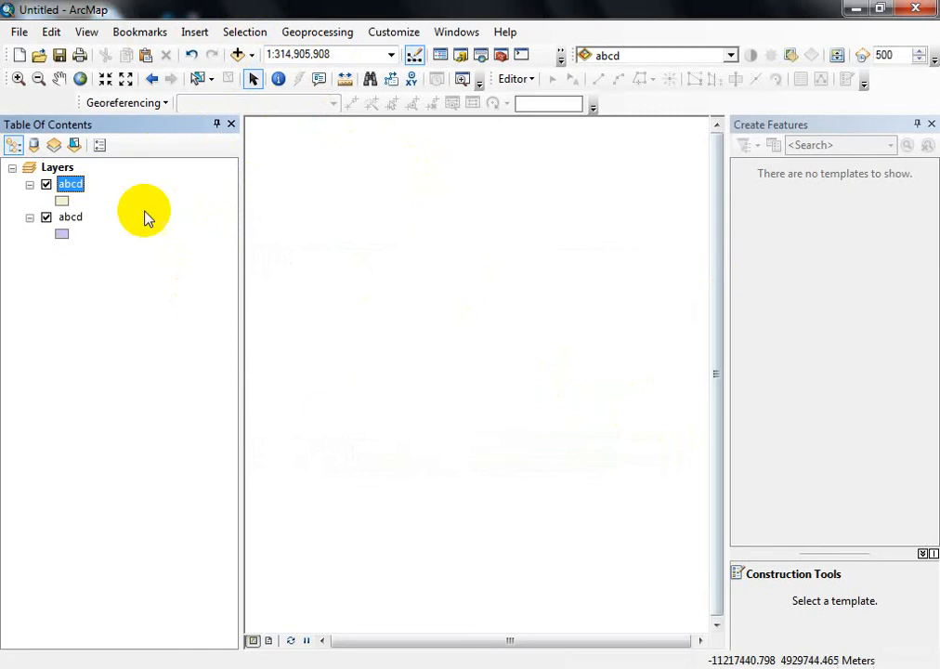
pyautogui.rightClick(73, 218)
pyautogui.click(105, 247)
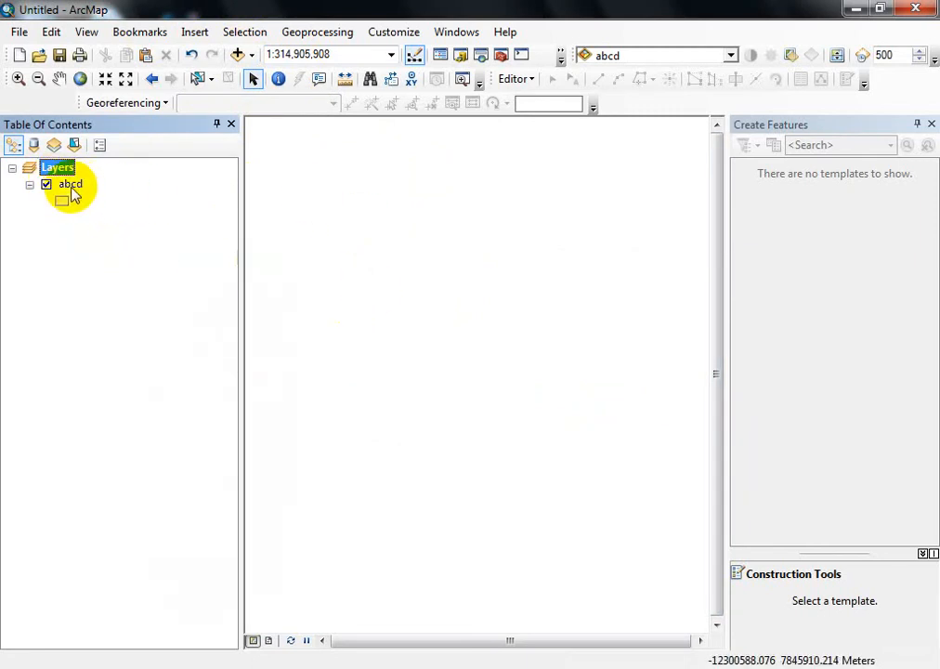
# Examine the fields in the abcd layer's attribute table, then close the table.
pyautogui.click(510, 80)
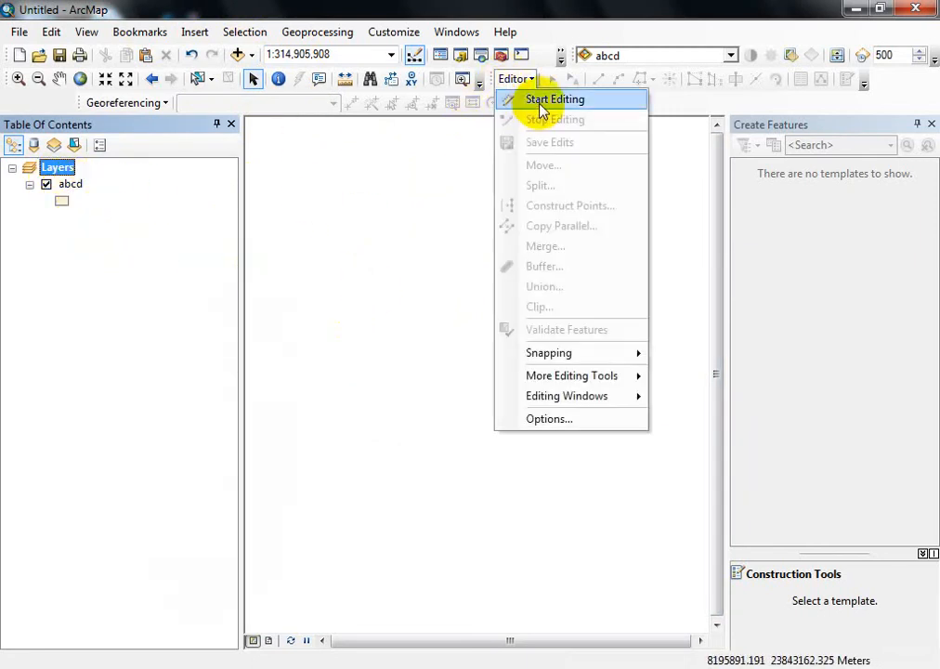
pyautogui.click(512, 100)
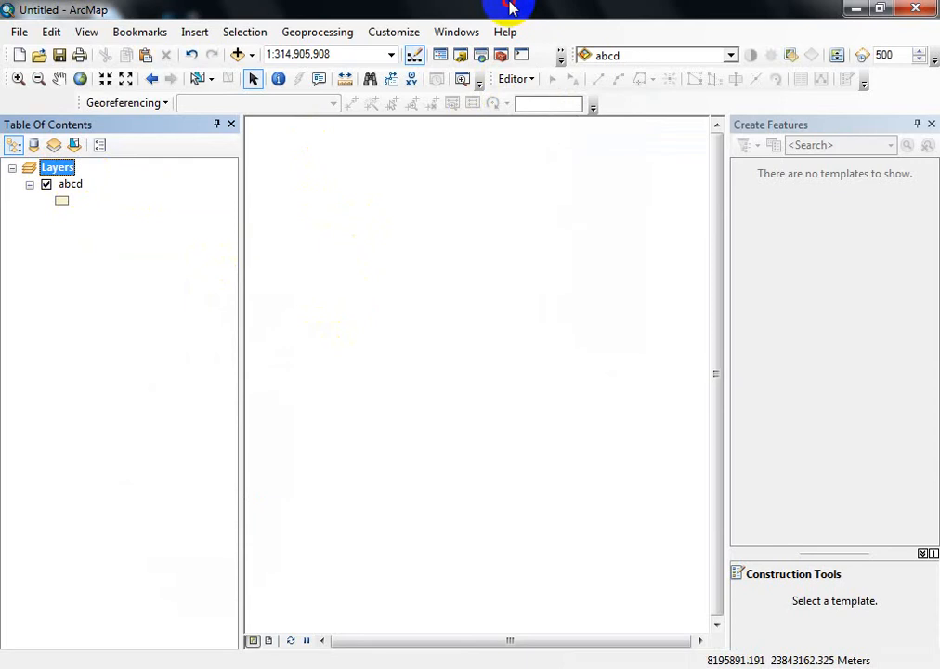
pyautogui.click(70, 185)
pyautogui.rightClick(78, 188)
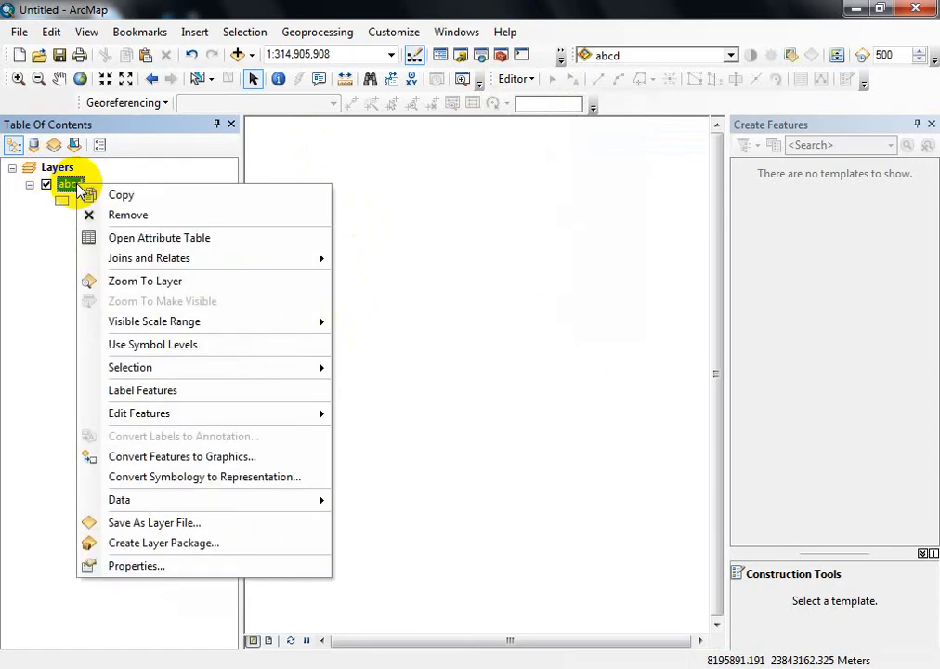
pyautogui.click(93, 236)
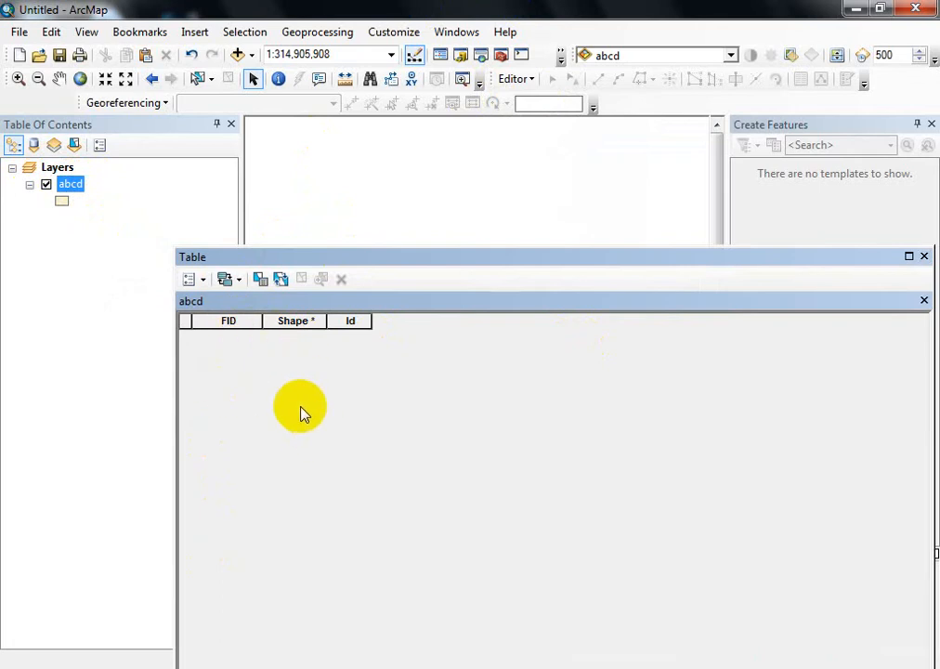
pyautogui.click(924, 256)
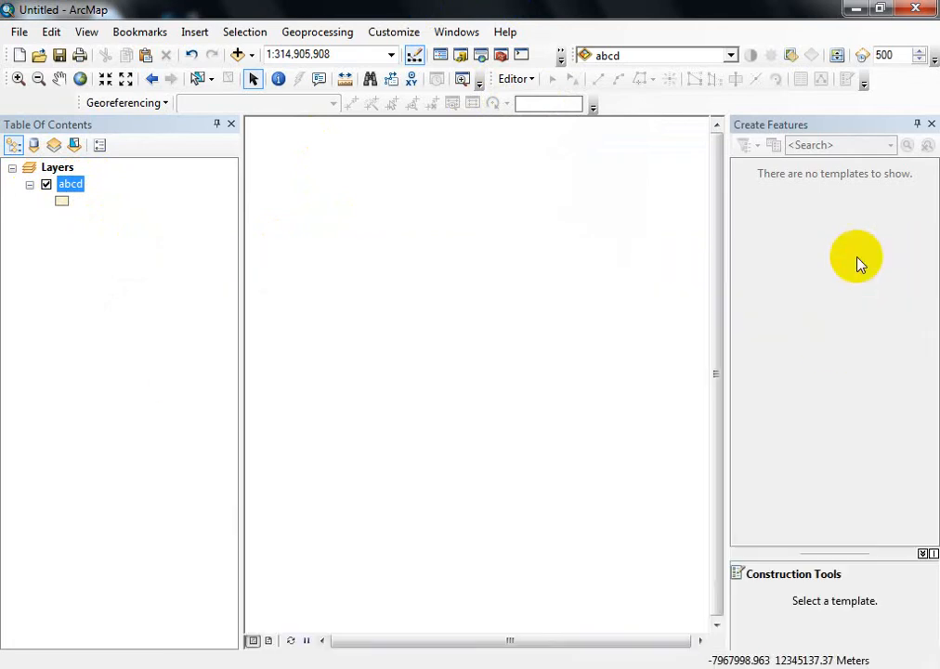
# Start an edit session and draw a four-sided abcd polygon in the upper-left area of the map.
pyautogui.click(511, 79)
pyautogui.click(530, 104)
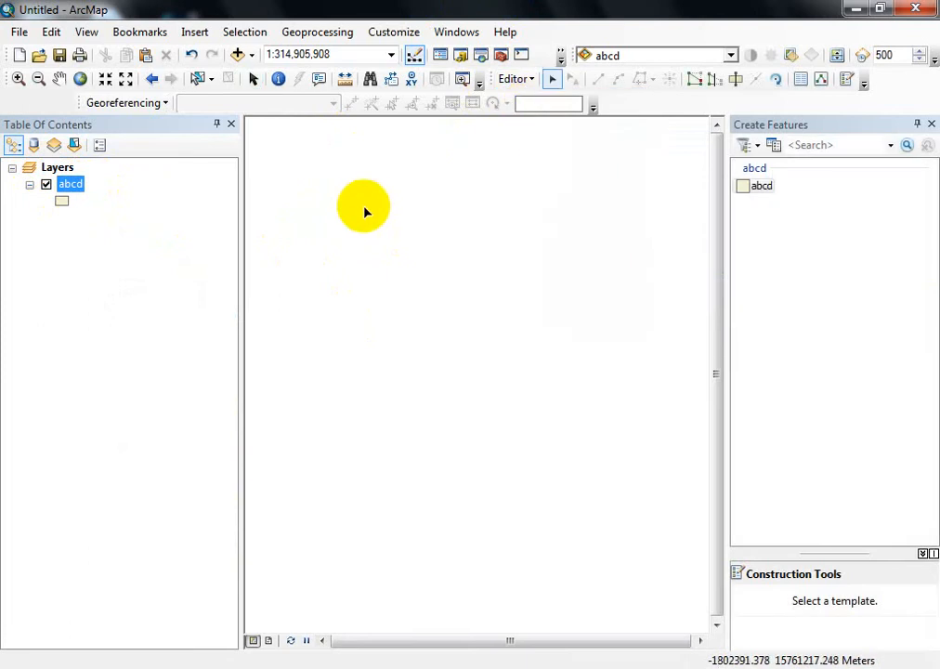
pyautogui.click(754, 187)
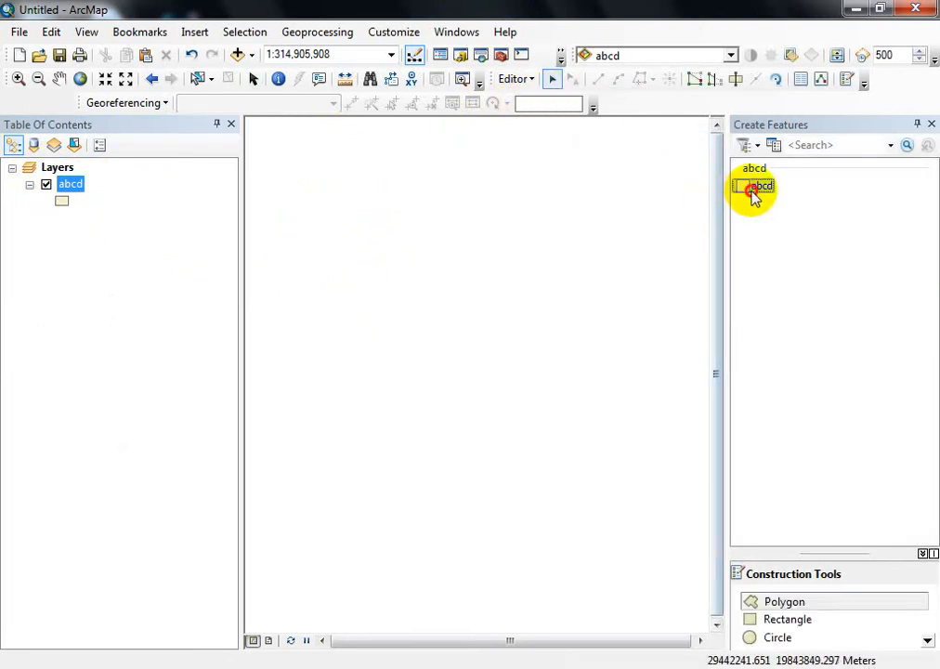
pyautogui.click(353, 191)
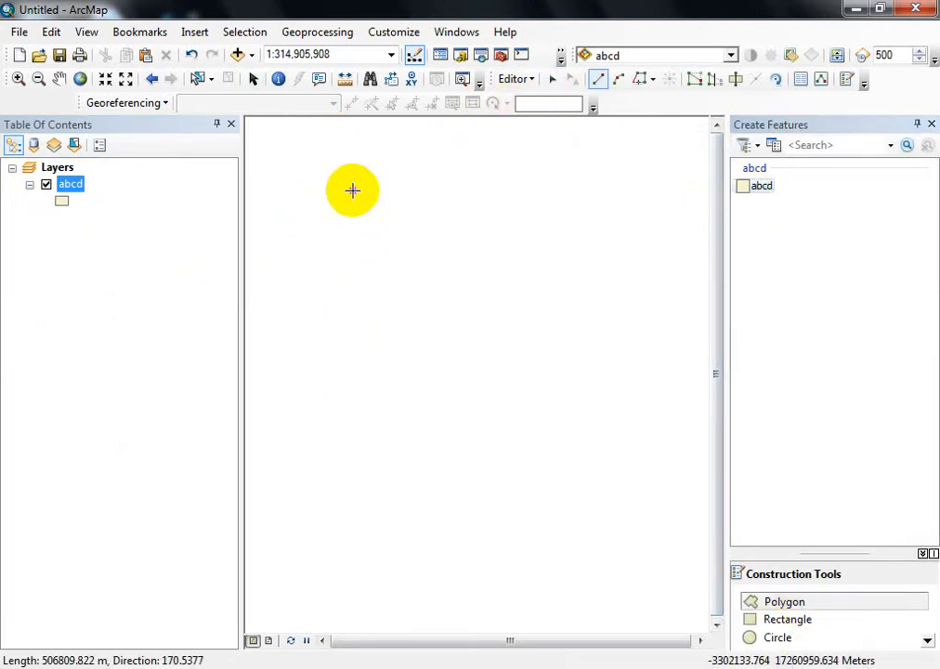
pyautogui.click(277, 262)
pyautogui.click(326, 362)
pyautogui.doubleClick(409, 309)
# Draw a five-sided abcd polygon in the upper-right area of the map, beside the four-sided one.
pyautogui.click(536, 207)
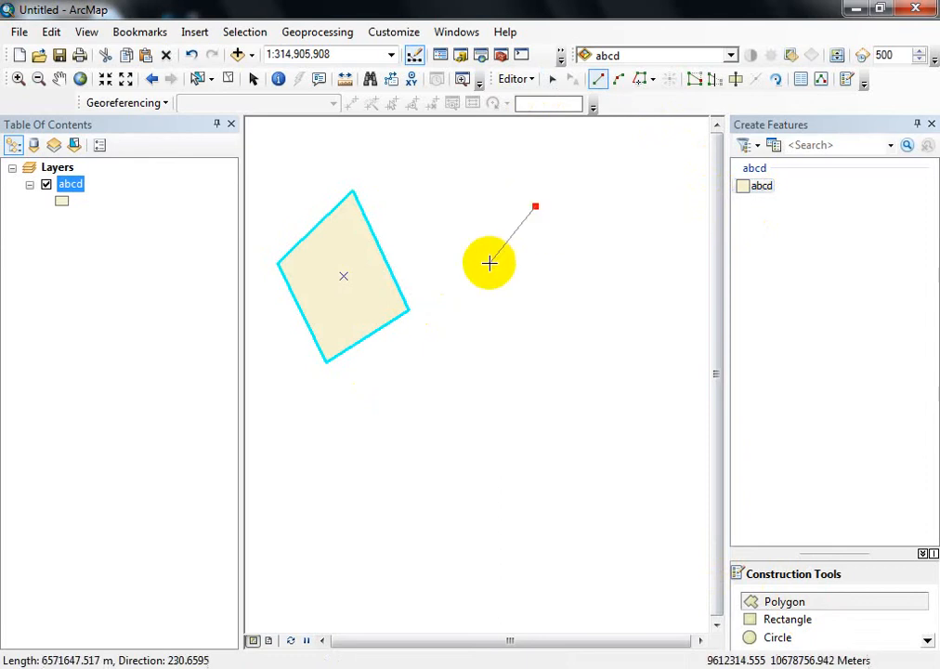
pyautogui.click(489, 262)
pyautogui.click(538, 338)
pyautogui.click(617, 302)
pyautogui.doubleClick(624, 216)
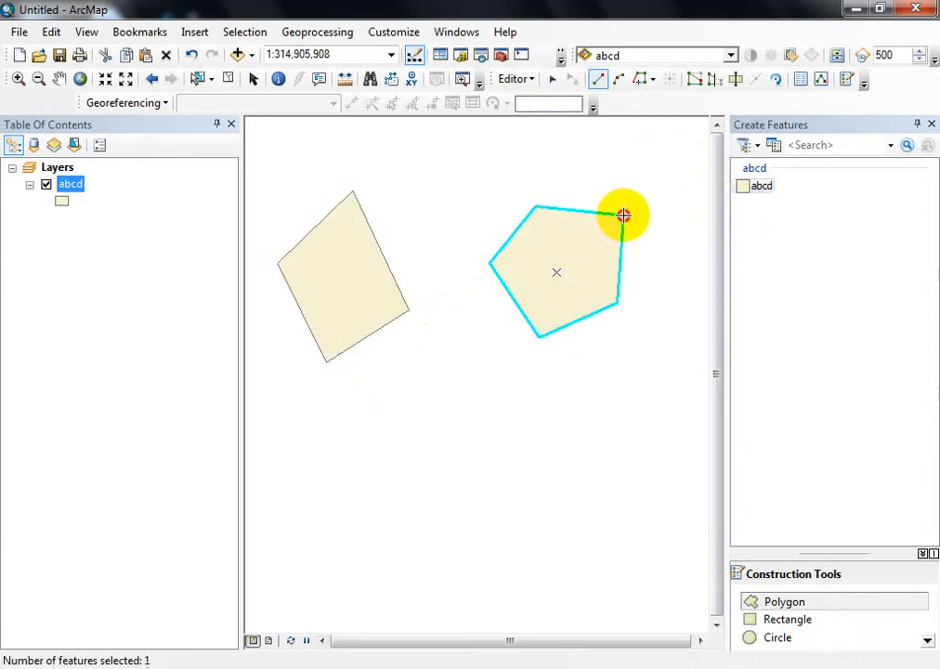
# Draw another five-sided abcd polygon in the lower middle of the map, below the other two.
pyautogui.click(435, 397)
pyautogui.click(427, 522)
pyautogui.click(517, 509)
pyautogui.click(562, 430)
pyautogui.doubleClick(513, 383)
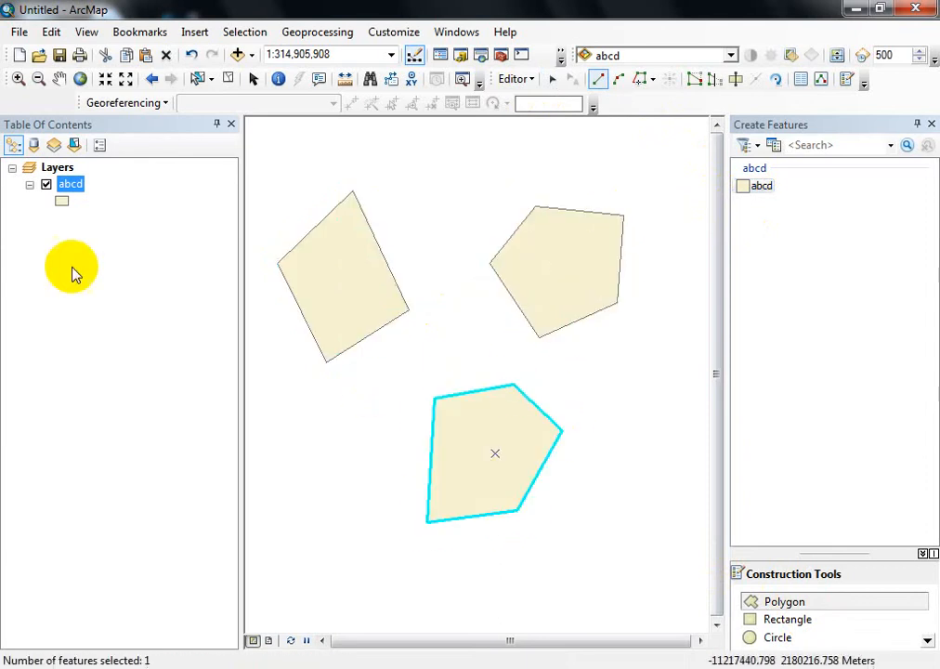
# Open the abcd layer's attribute table and check whether a field can be added during the edit session.
pyautogui.rightClick(65, 186)
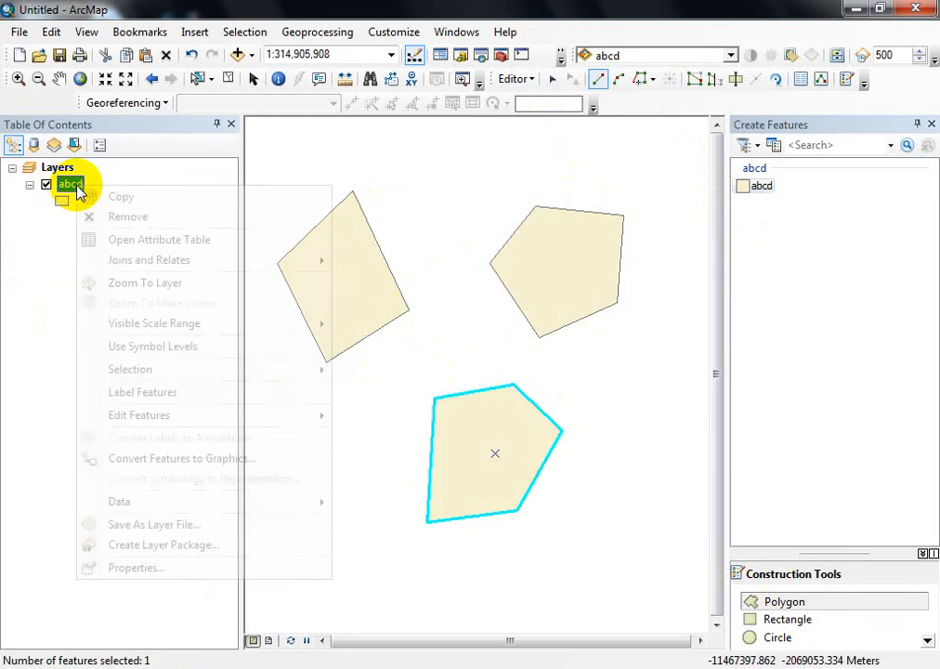
pyautogui.click(104, 240)
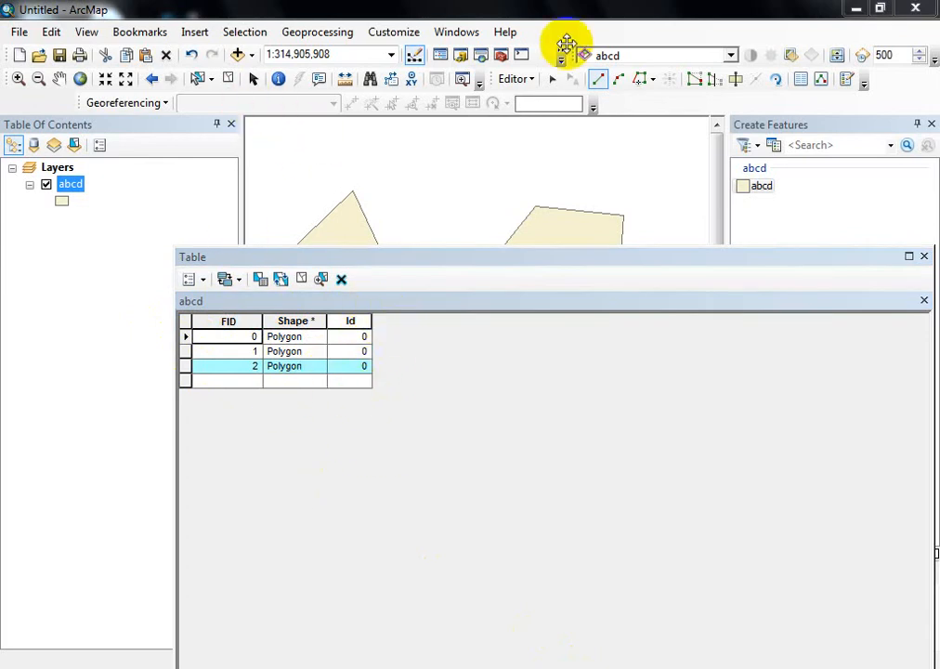
pyautogui.click(516, 80)
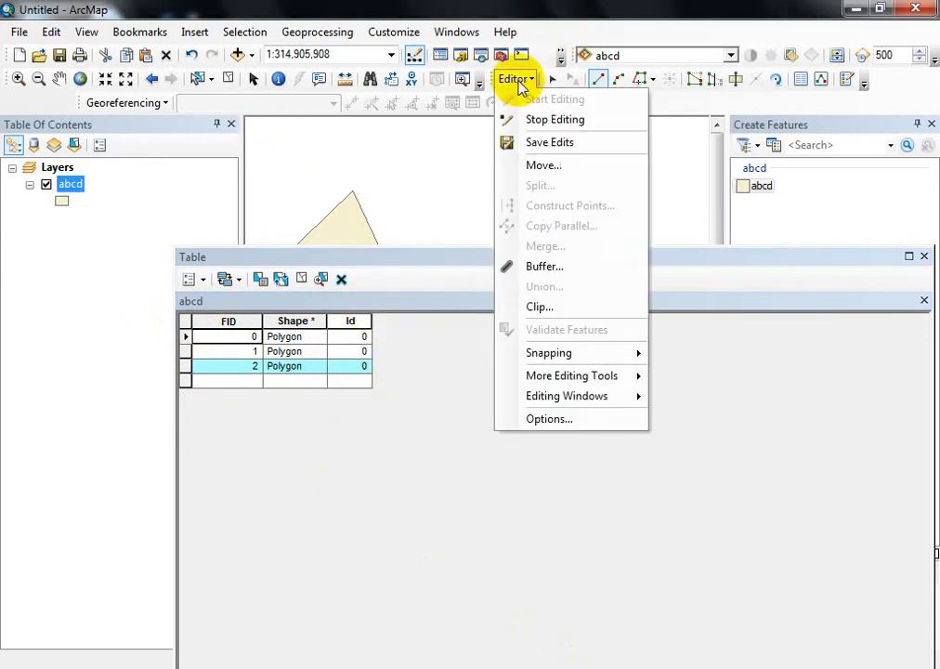
pyautogui.click(395, 272)
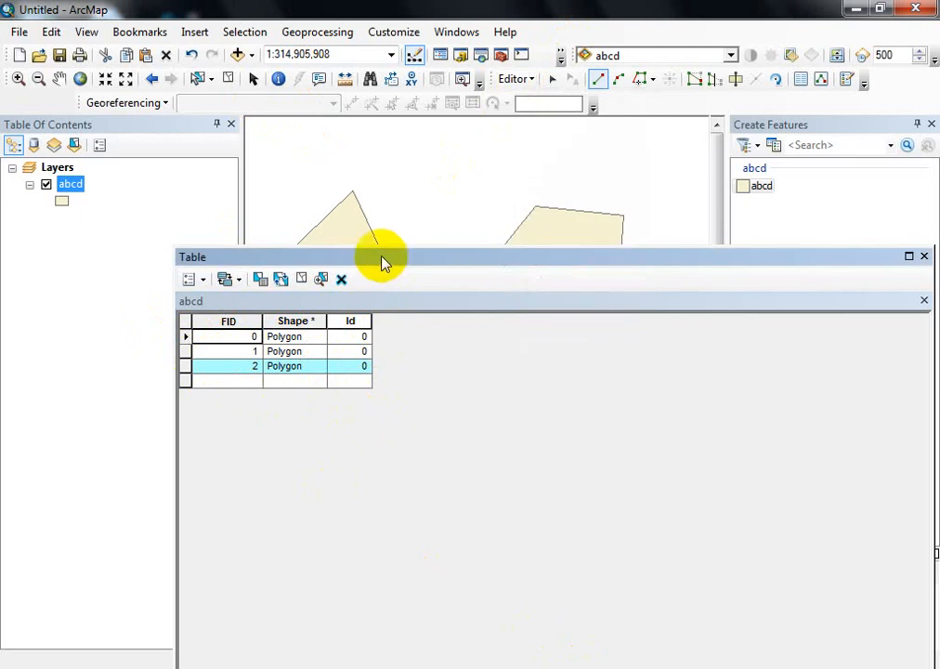
pyautogui.click(204, 280)
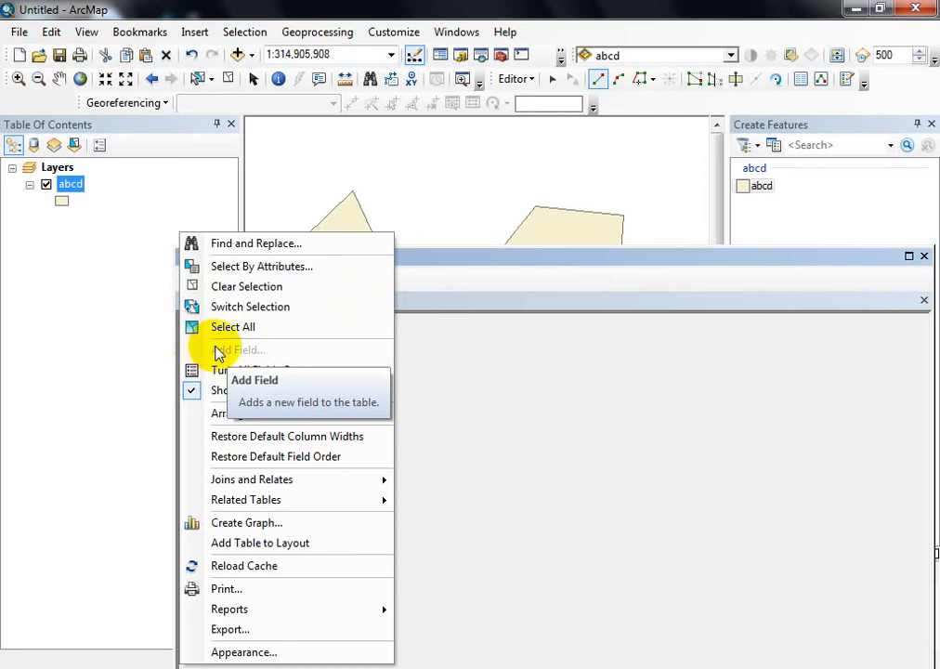
pyautogui.click(423, 268)
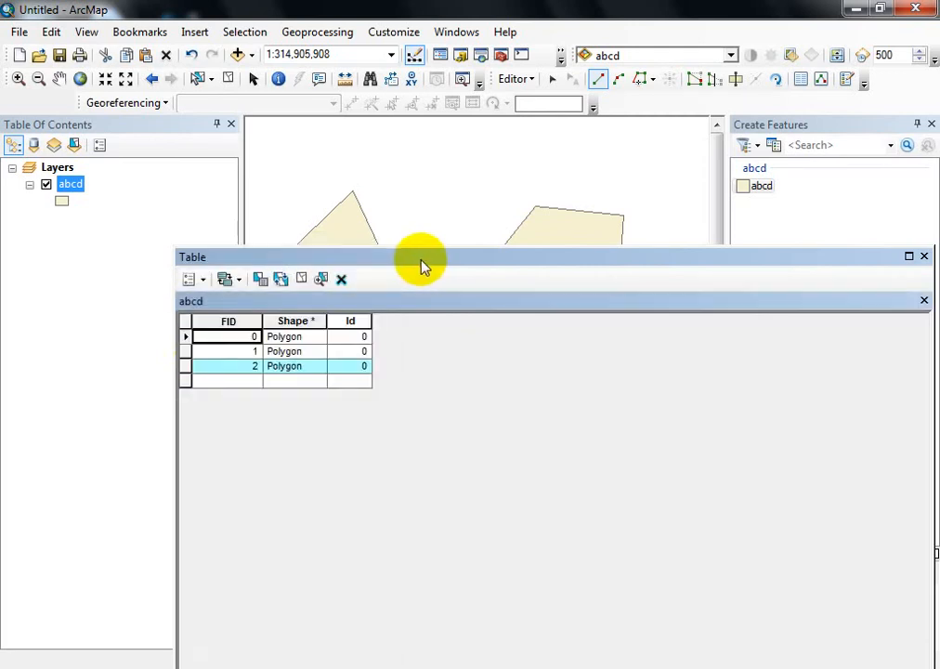
# Stop editing the abcd layer and save the edits.
pyautogui.click(517, 82)
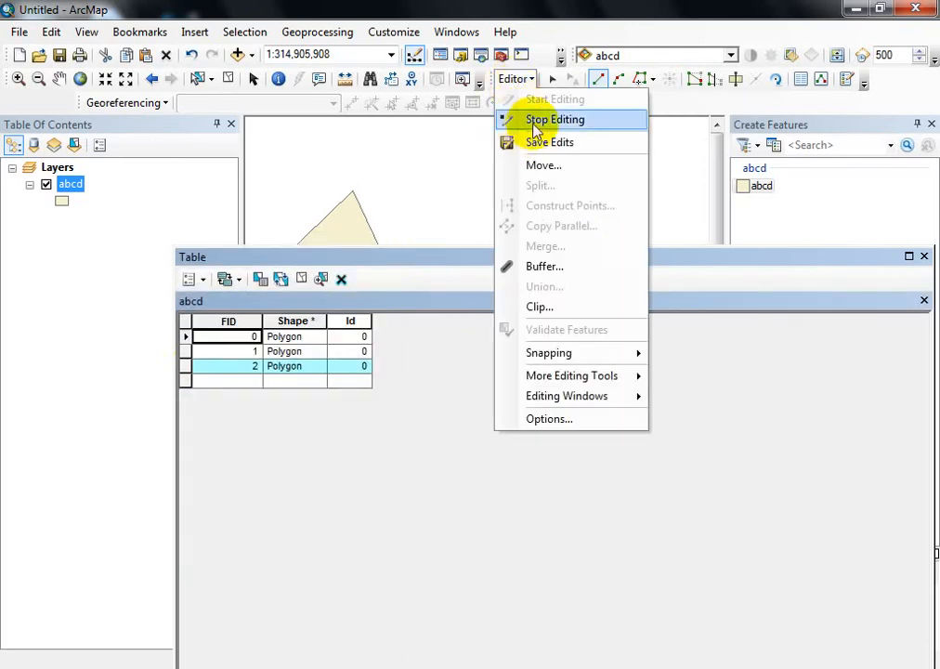
pyautogui.click(533, 124)
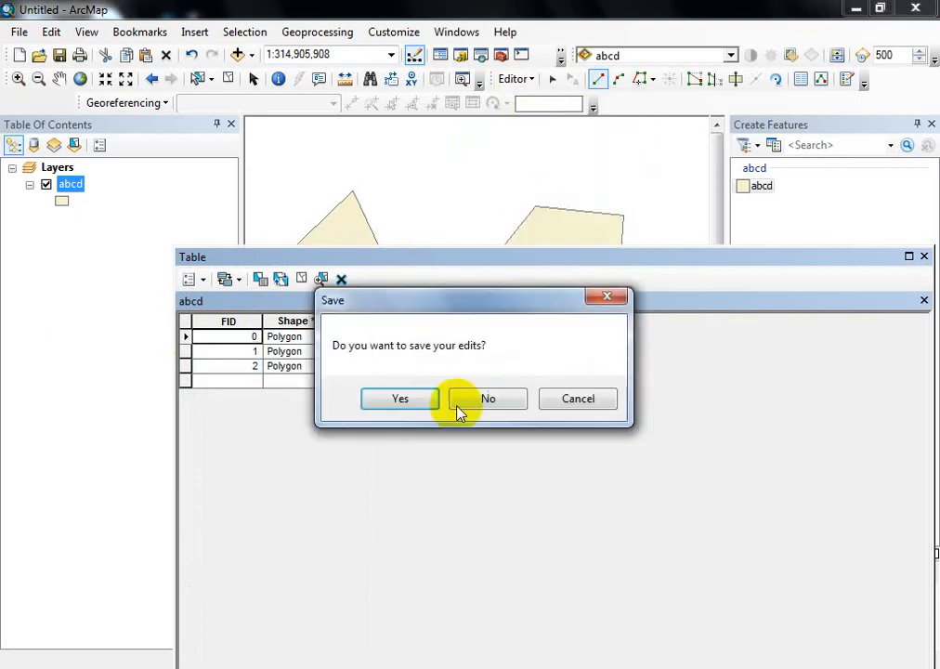
pyautogui.click(409, 398)
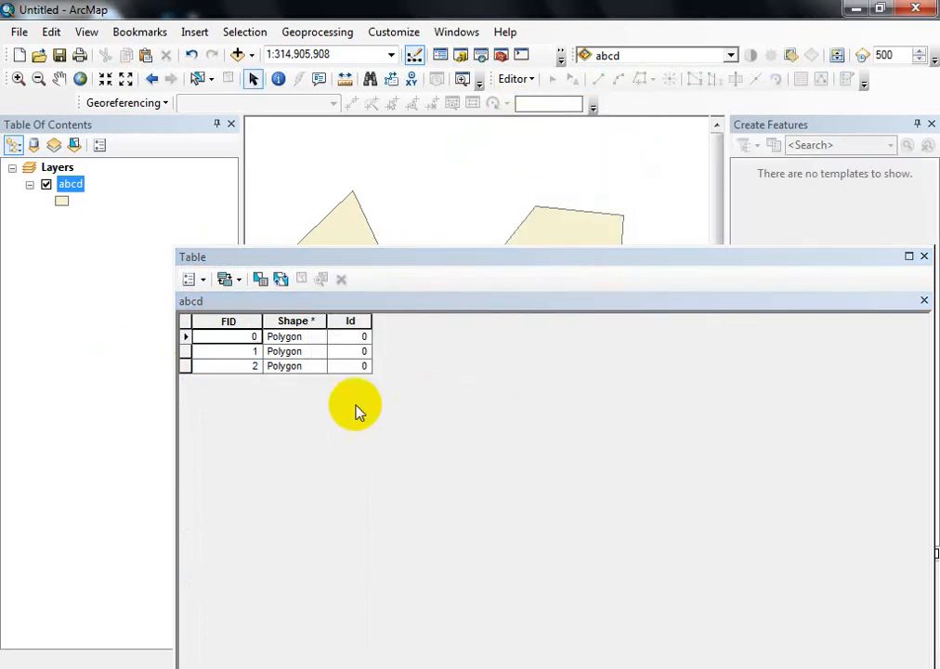
# Add a field named test with the type Text to the abcd attribute table.
pyautogui.click(190, 279)
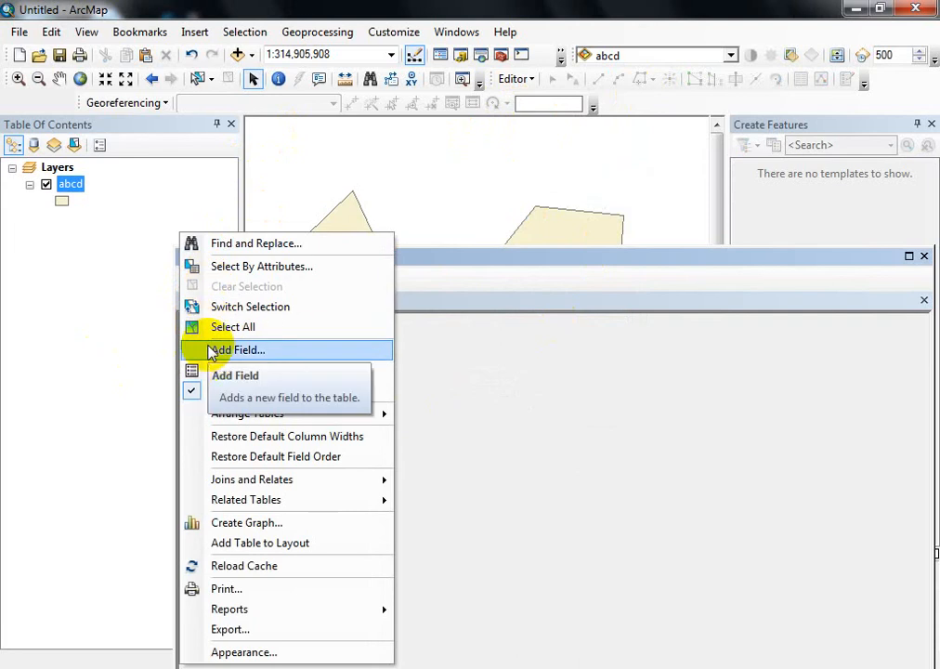
pyautogui.click(215, 355)
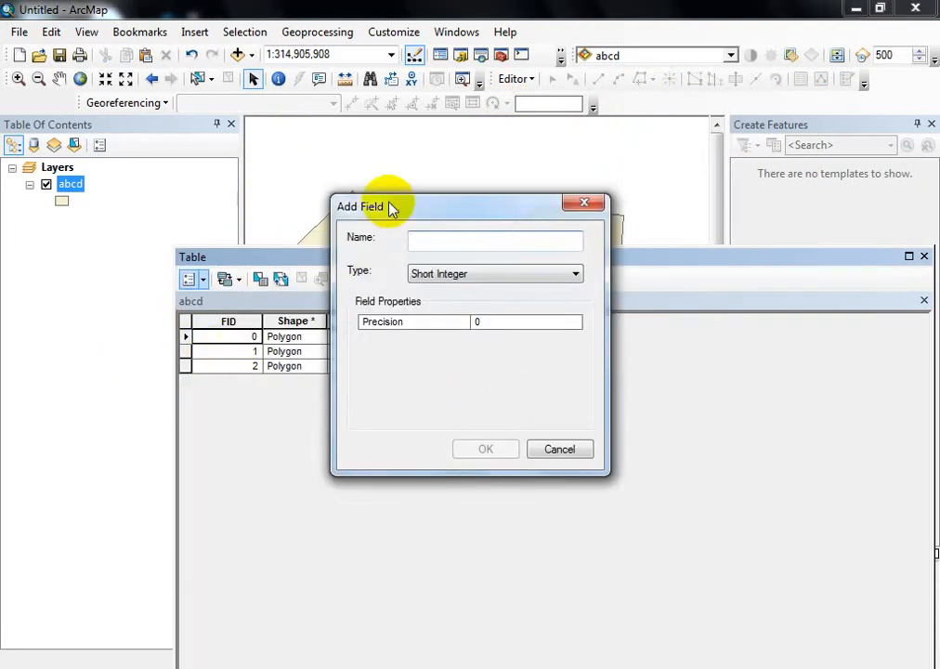
pyautogui.moveTo(391, 208); pyautogui.dragTo(535, 314)
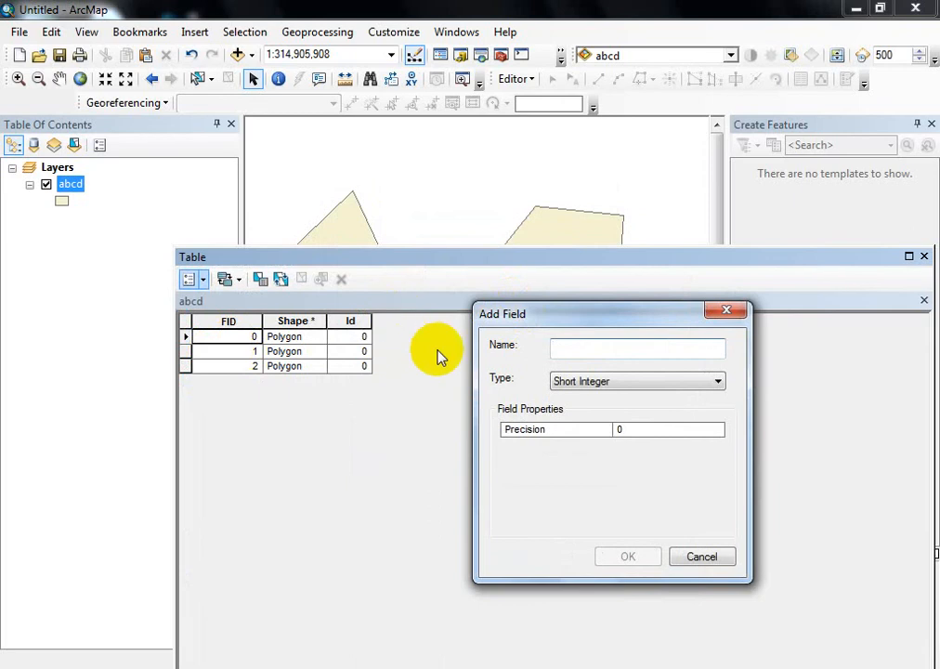
pyautogui.click(584, 382)
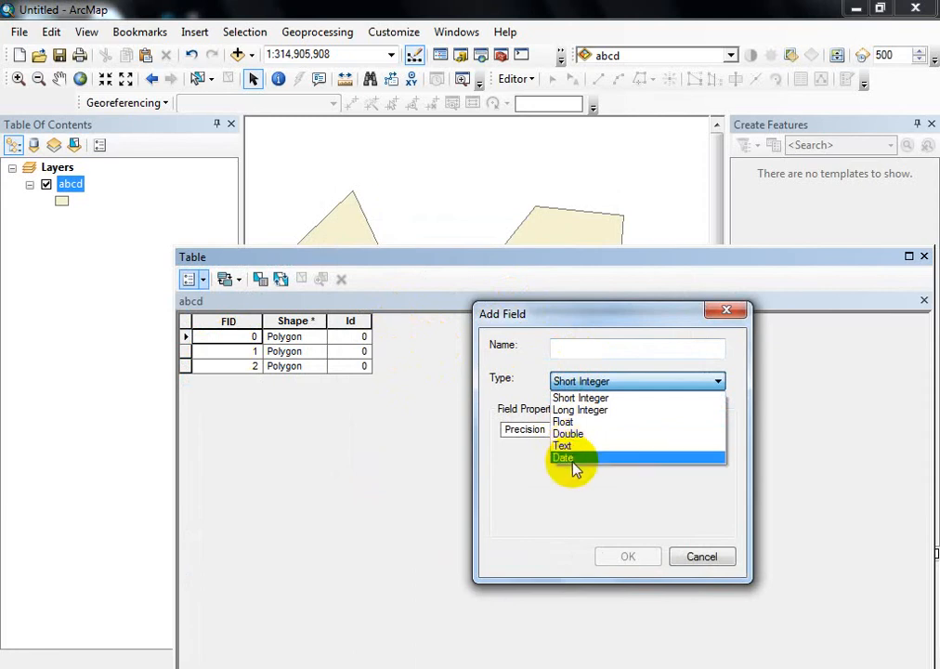
pyautogui.click(591, 323)
pyautogui.click(565, 383)
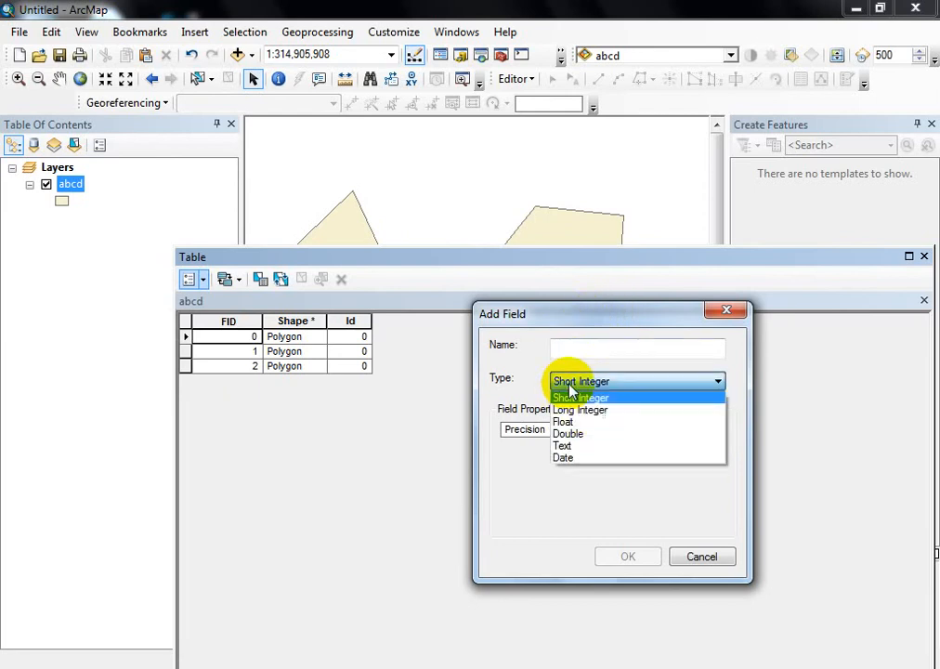
pyautogui.click(579, 446)
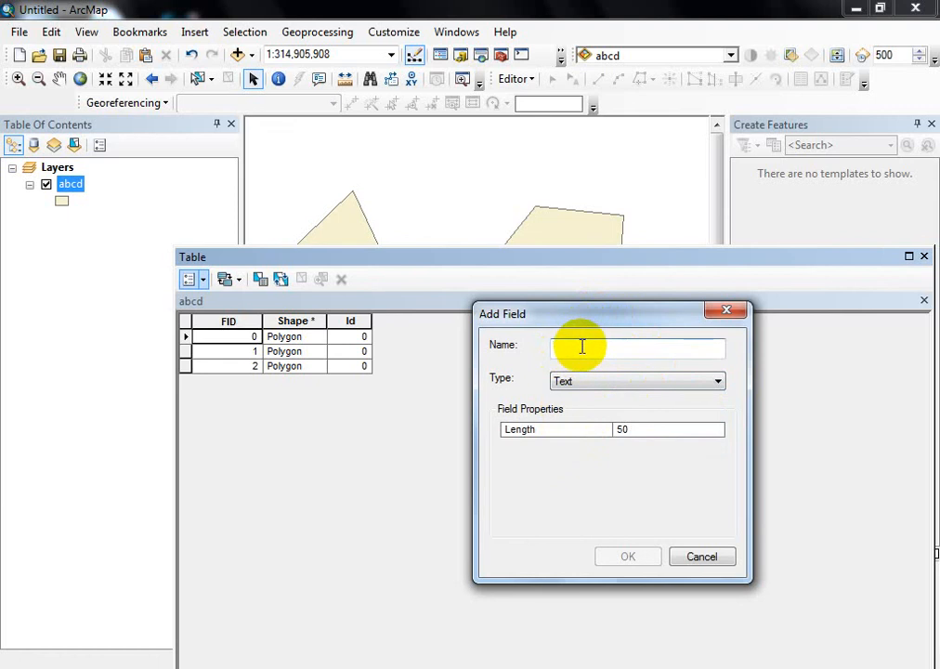
pyautogui.write('a')
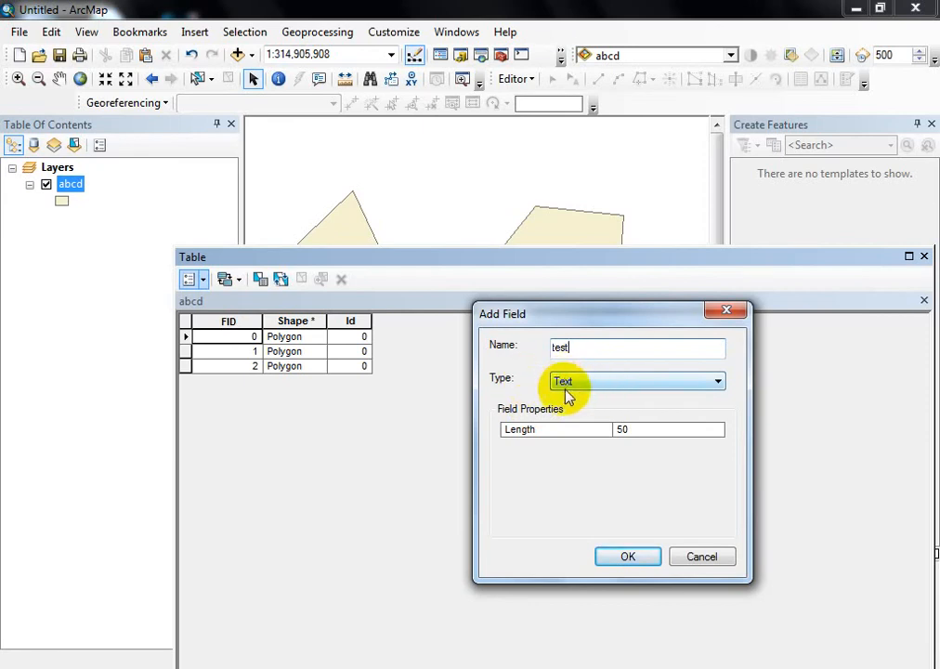
pyautogui.click(630, 429)
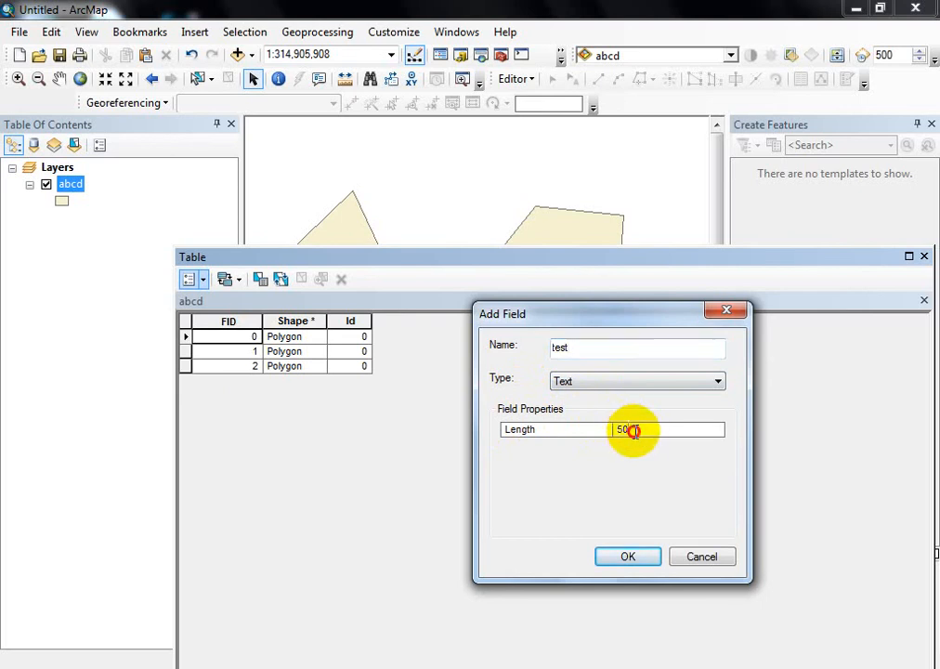
pyautogui.doubleClick(627, 429)
pyautogui.click(629, 556)
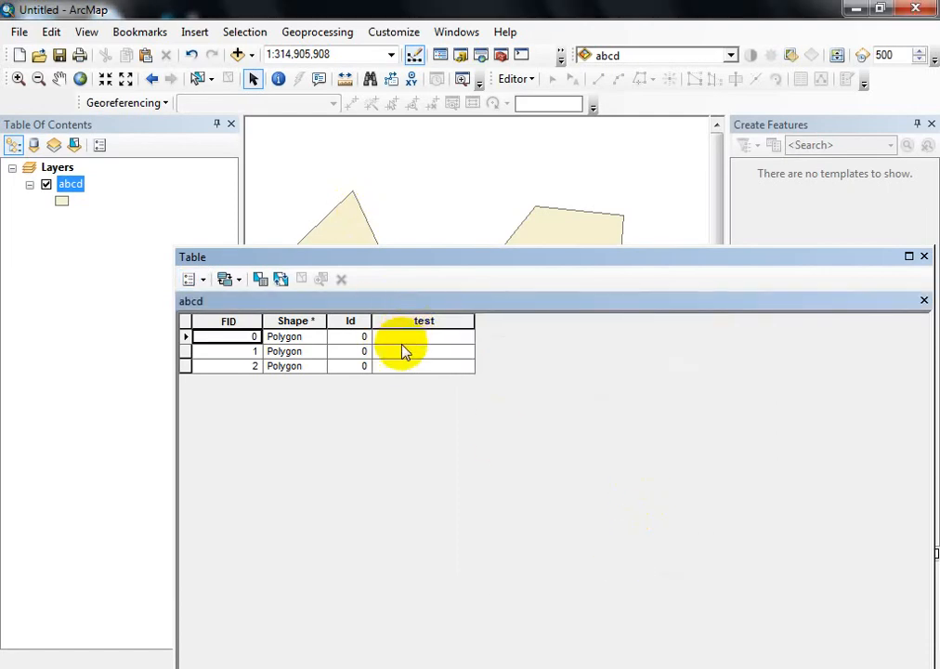
# Move the table clear of the polygons, select the record with FID 0, and start a new edit session.
pyautogui.moveTo(481, 261); pyautogui.dragTo(509, 456)
pyautogui.click(162, 532)
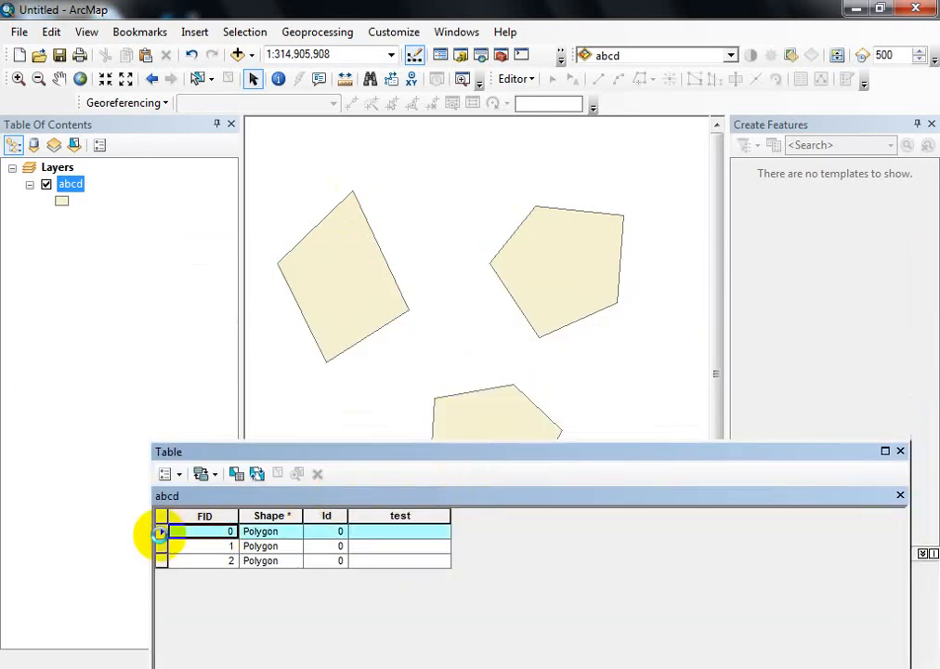
pyautogui.click(400, 532)
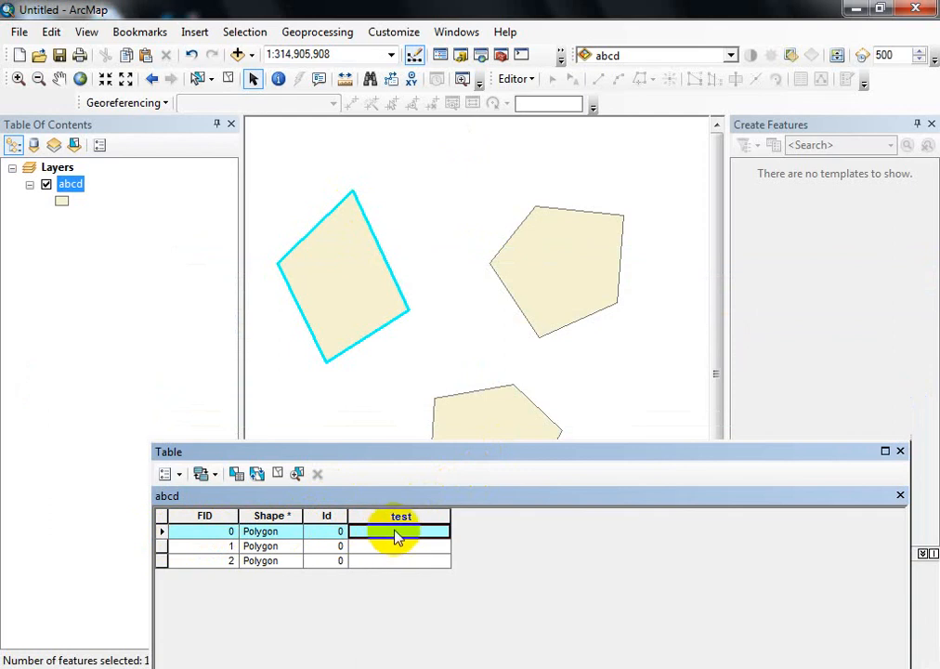
pyautogui.click(521, 82)
pyautogui.click(541, 102)
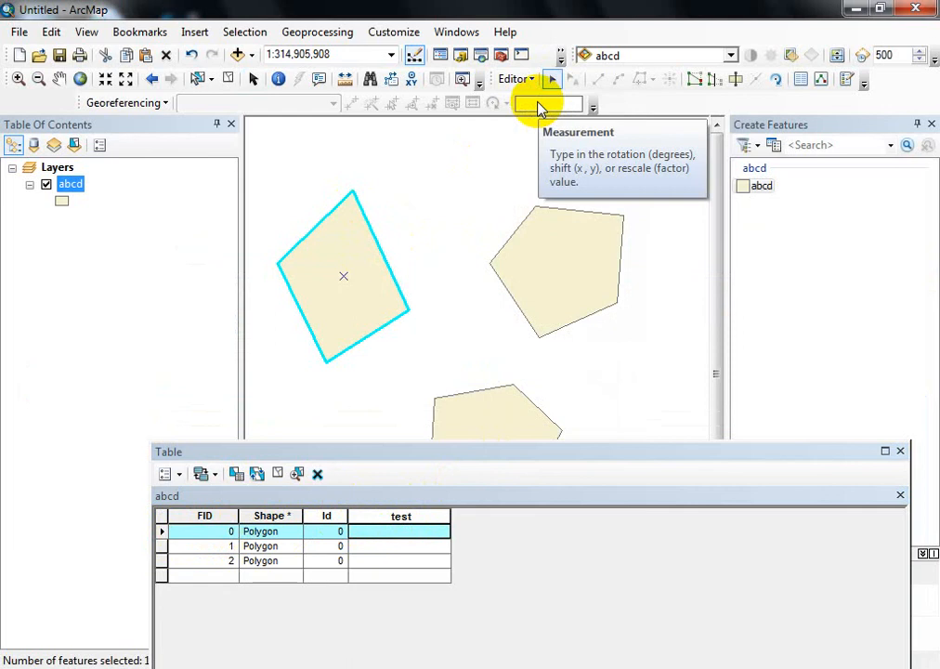
# Fill in the test field with asdfg for FID 0, ghjkkkkk for FID 1, and mmm for FID 2.
pyautogui.click(404, 531)
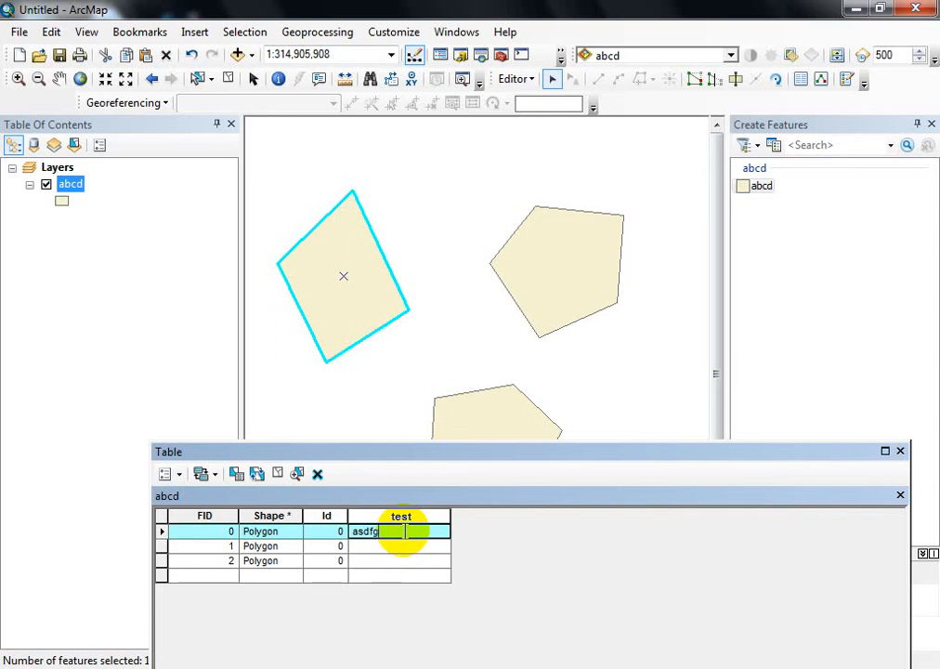
pyautogui.press('Return')
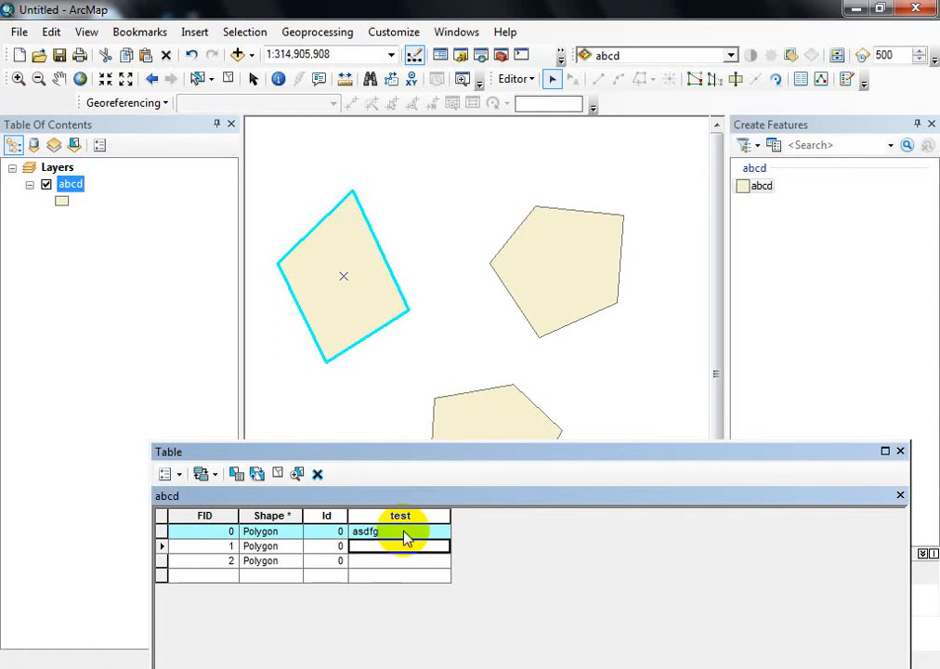
pyautogui.write('ghjkkkk')
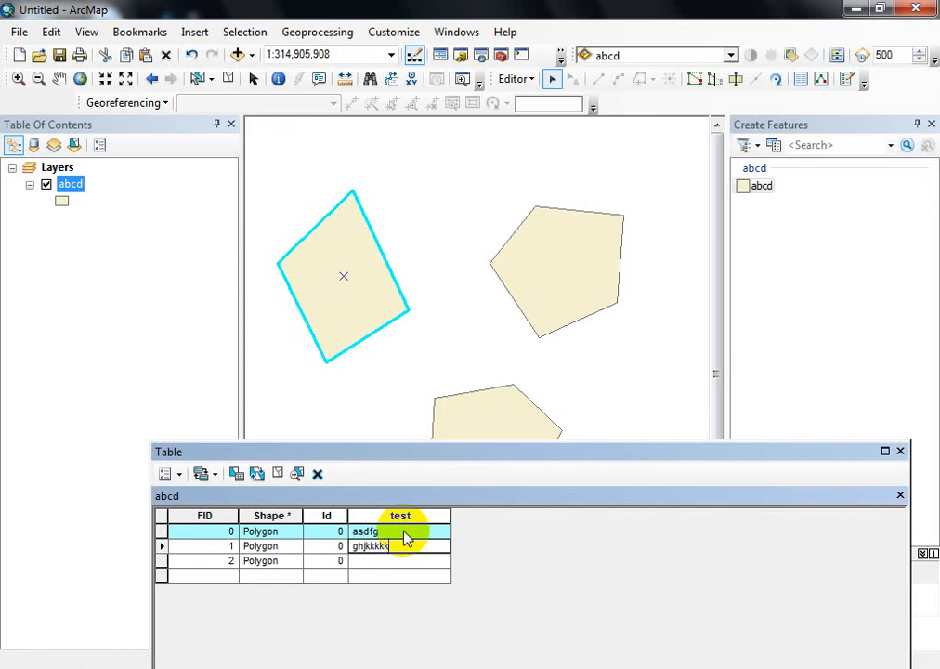
pyautogui.click(377, 564)
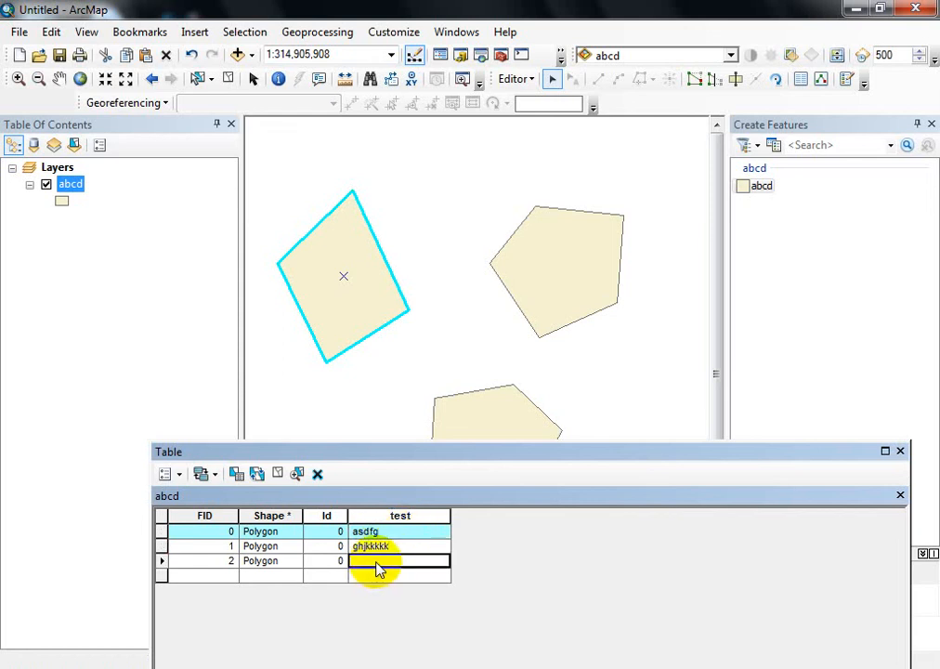
pyautogui.write('mmm')
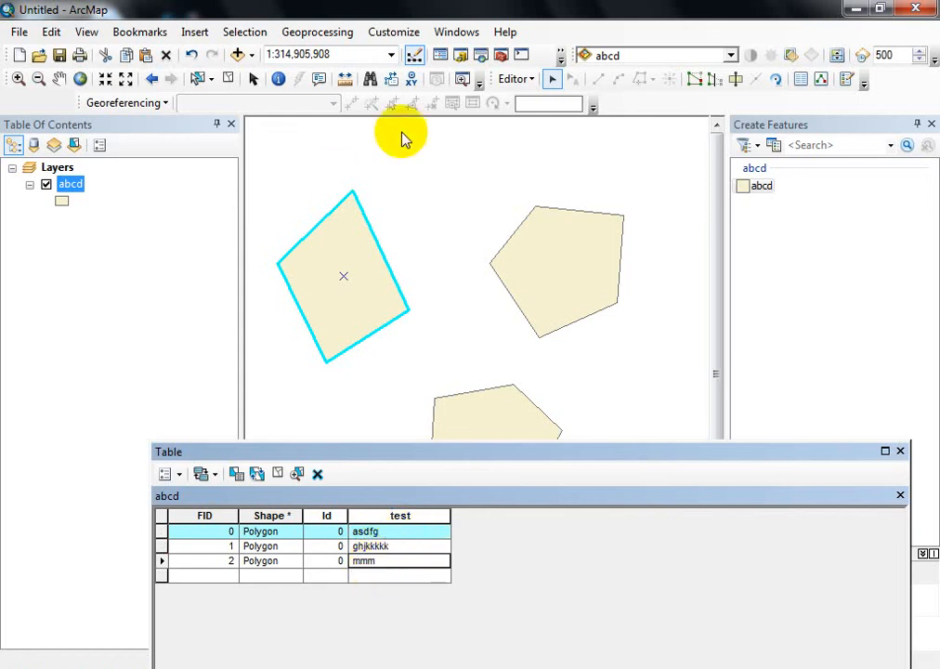
# Stop the edit session, save the attribute edits, and close the abcd attribute table.
pyautogui.click(518, 82)
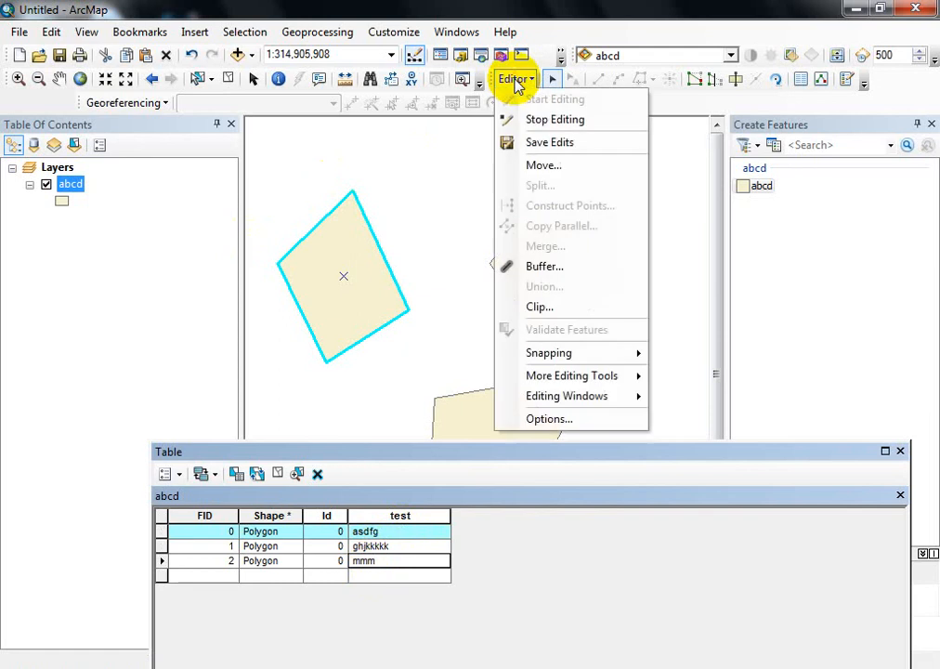
pyautogui.click(537, 124)
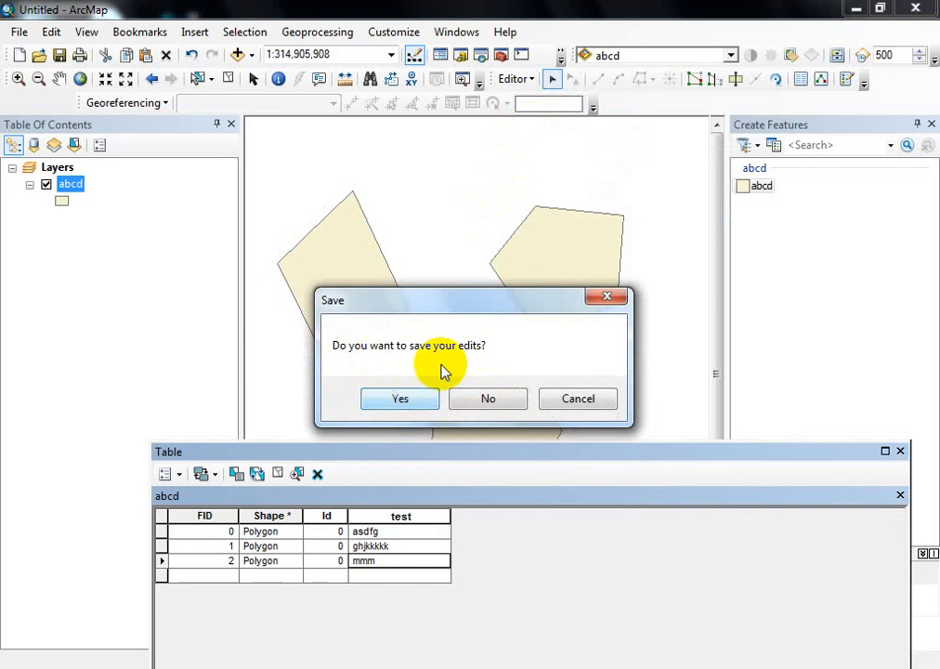
pyautogui.click(396, 399)
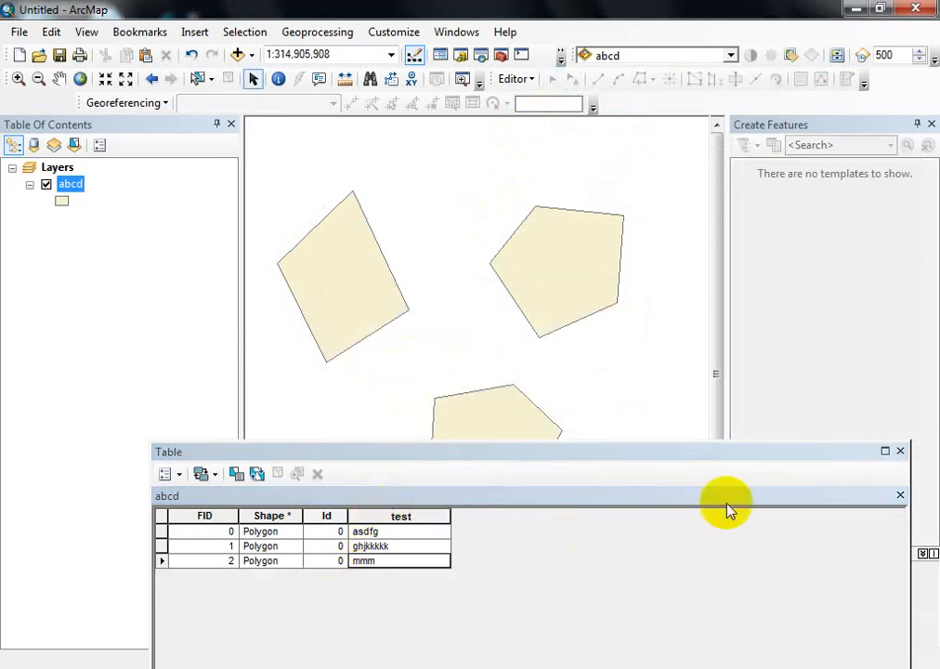
pyautogui.click(901, 453)
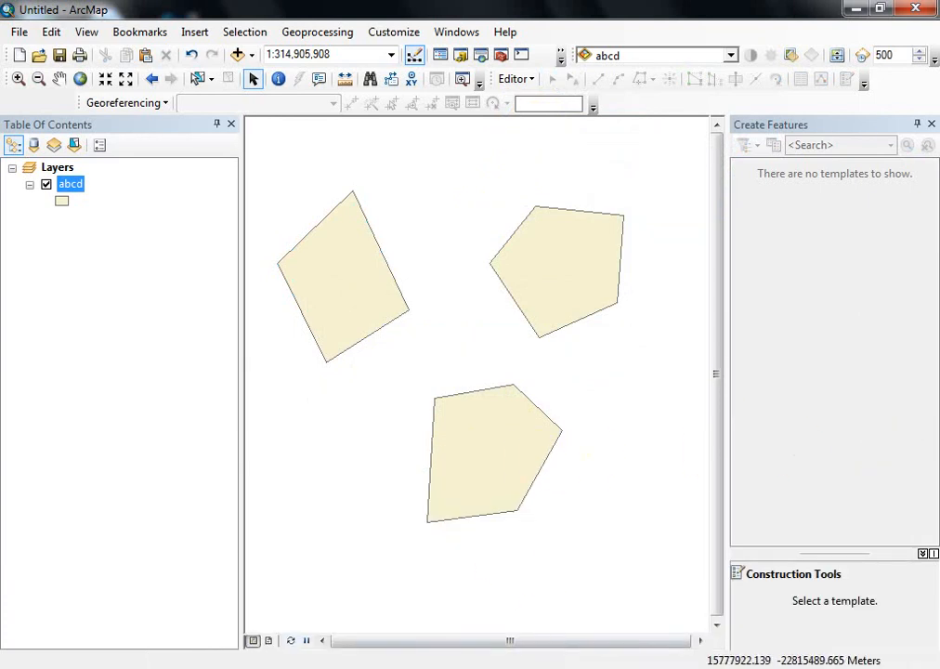